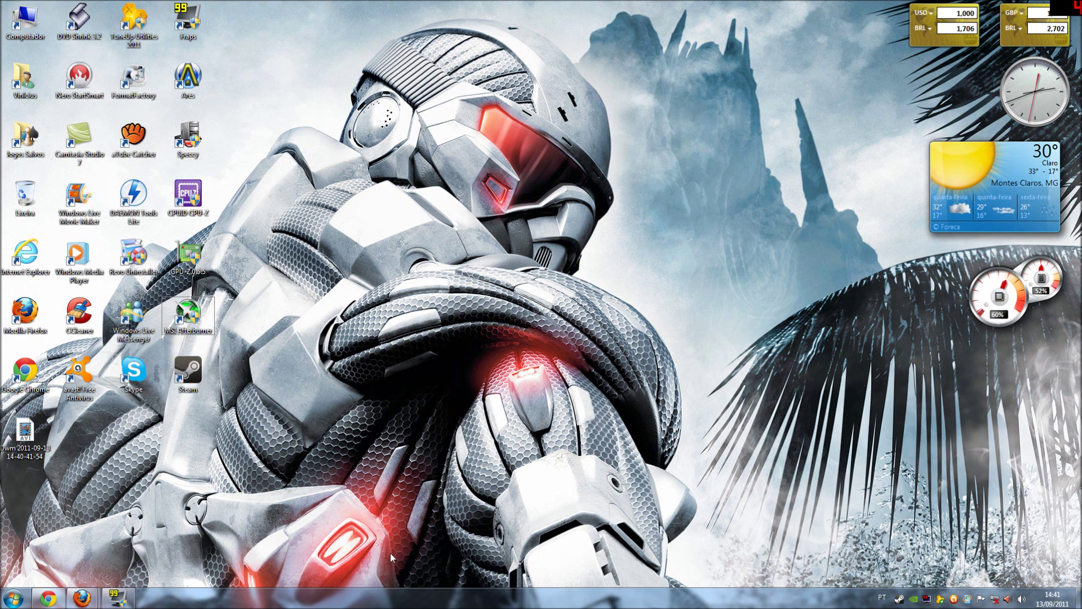
pyautogui.rightClick(393, 254)
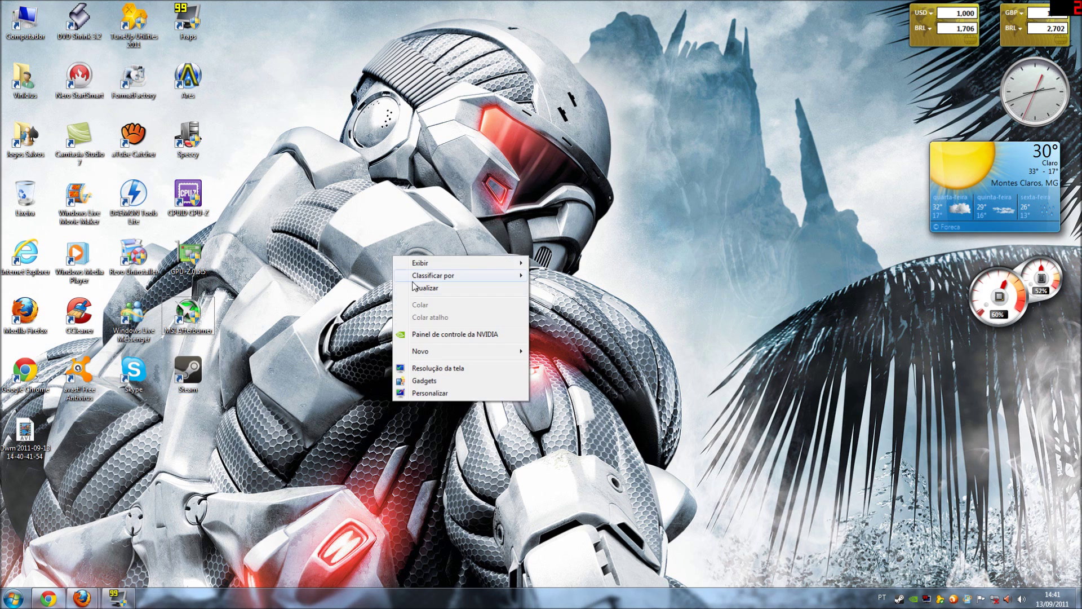
pyautogui.click(420, 286)
pyautogui.moveTo(287, 187); pyautogui.dragTo(243, 286)
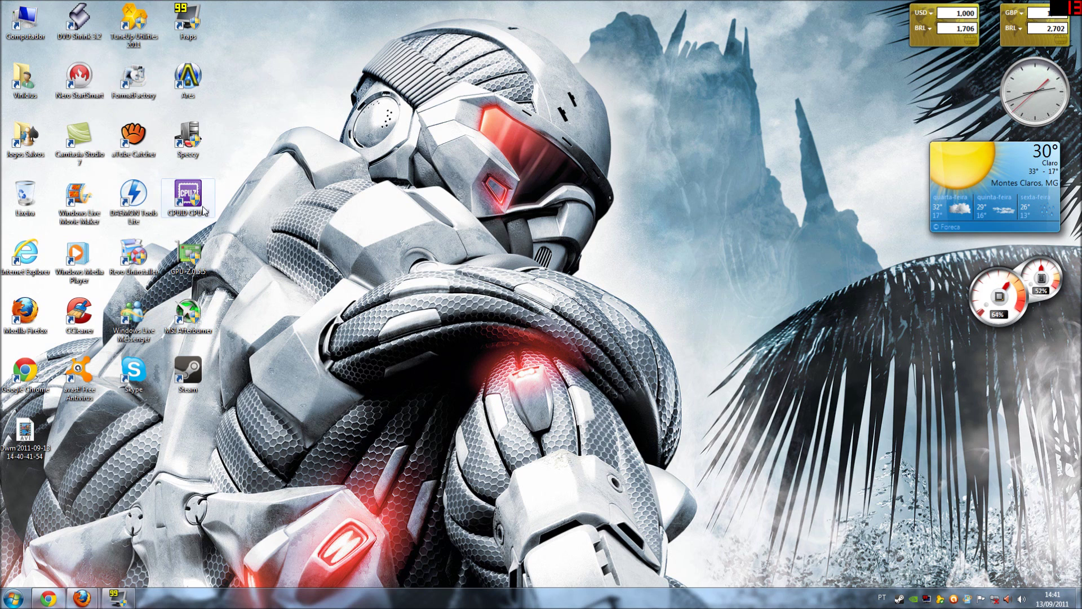
pyautogui.moveTo(194, 260)
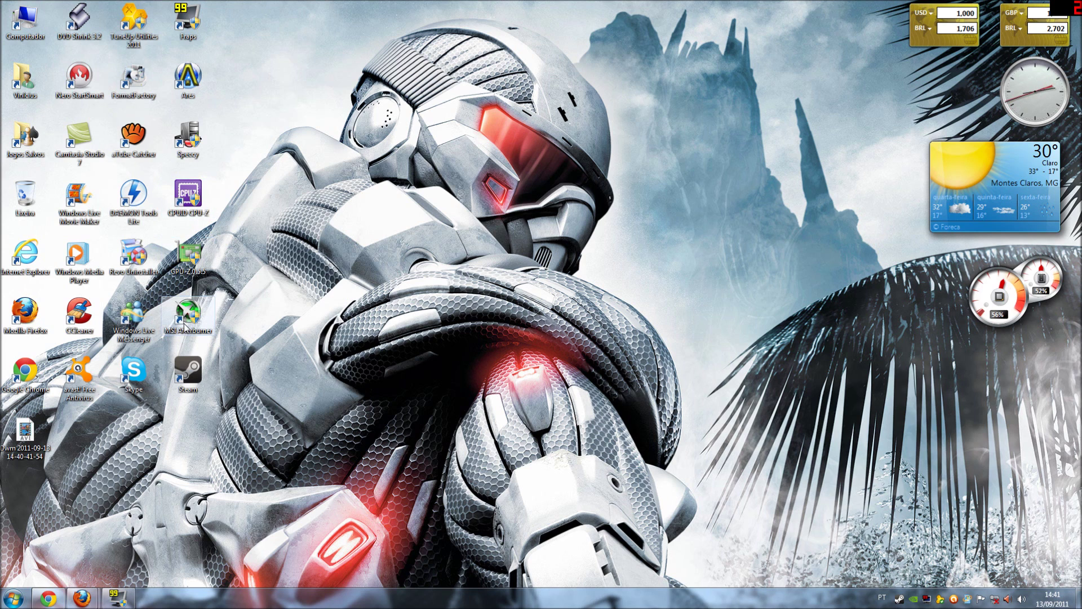
pyautogui.moveTo(198, 323)
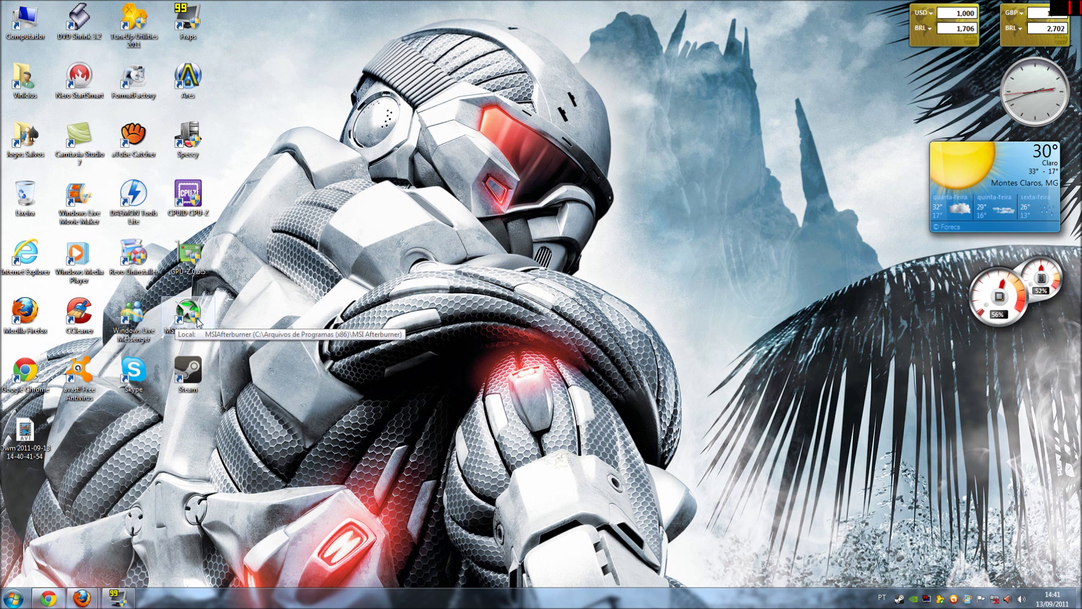
# - Open CPU-Z, review the processor, memory, graphics and mainboard details, and close it
pyautogui.doubleClick(194, 204)
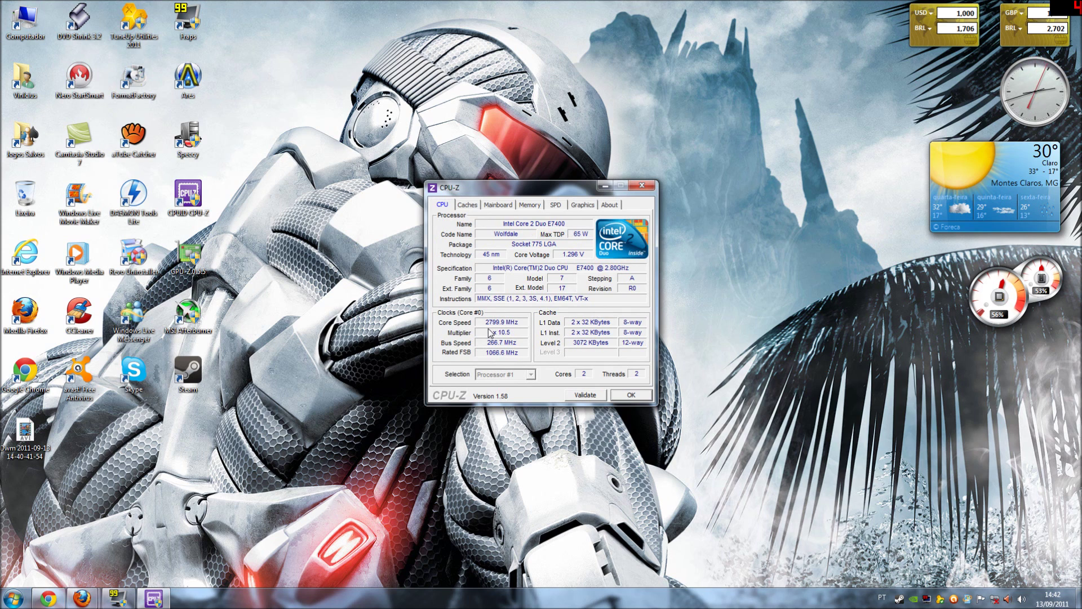
pyautogui.click(529, 205)
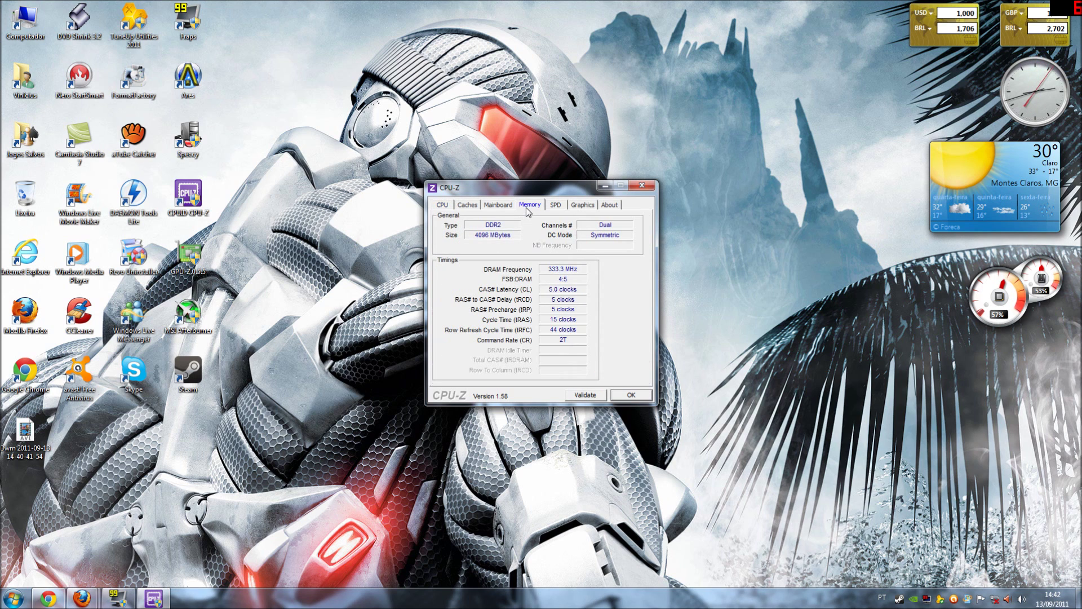
pyautogui.click(582, 205)
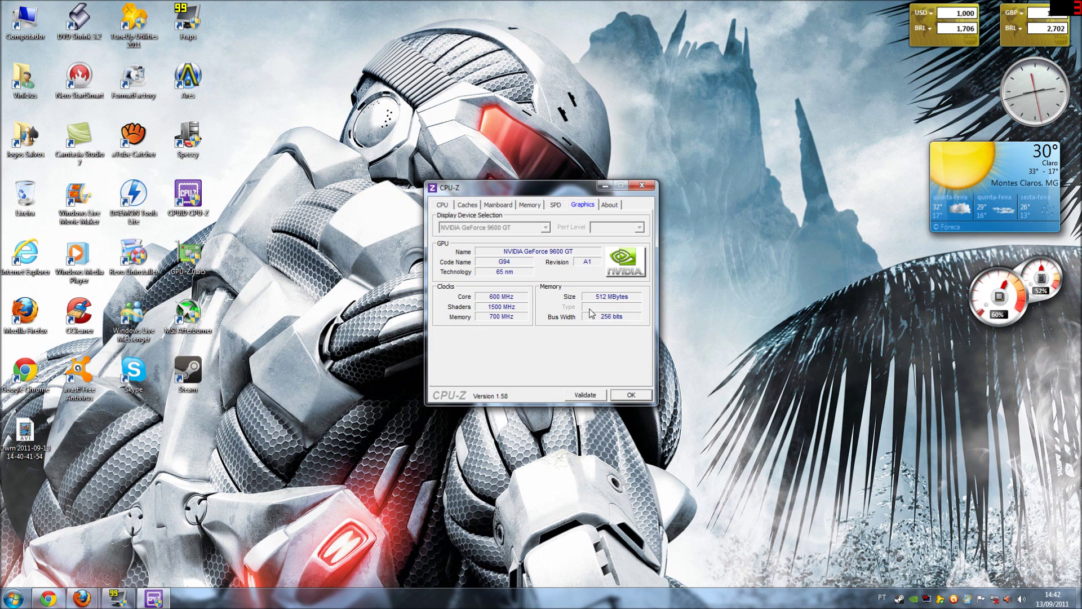
pyautogui.click(502, 207)
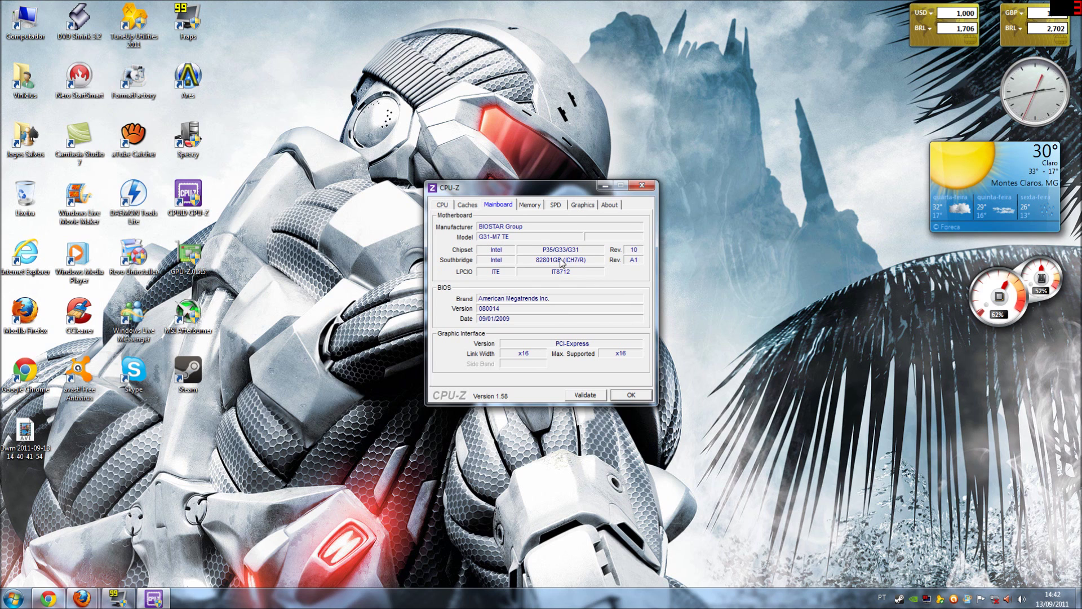
pyautogui.click(631, 395)
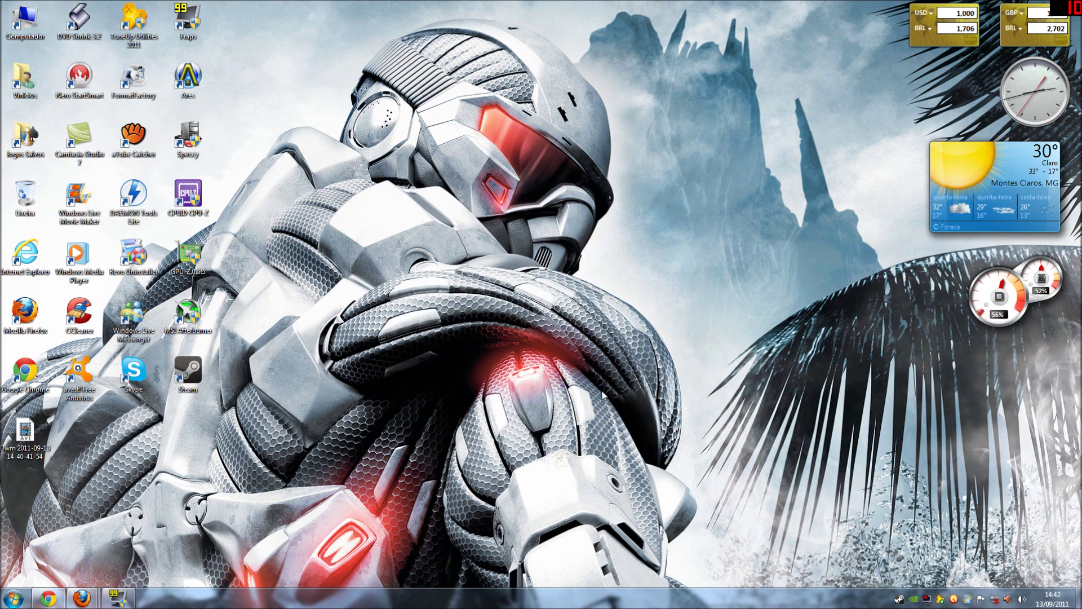
# - Open GPU-Z, examine the graphics card's bus width, current and default GPU, memory and shader clocks, and minimise it
pyautogui.doubleClick(213, 258)
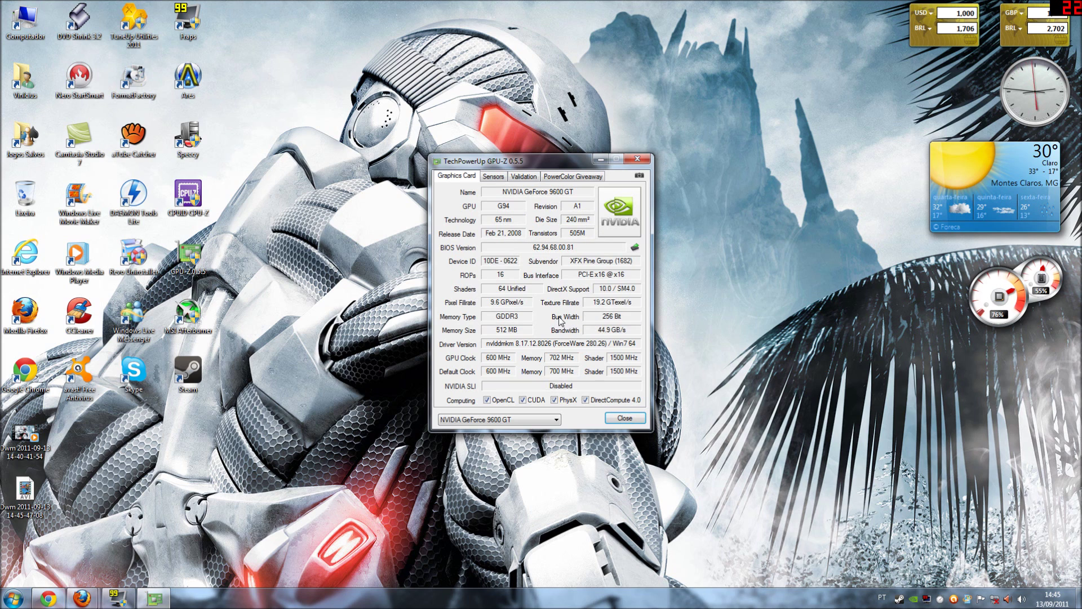
pyautogui.moveTo(570, 267)
pyautogui.moveTo(590, 334)
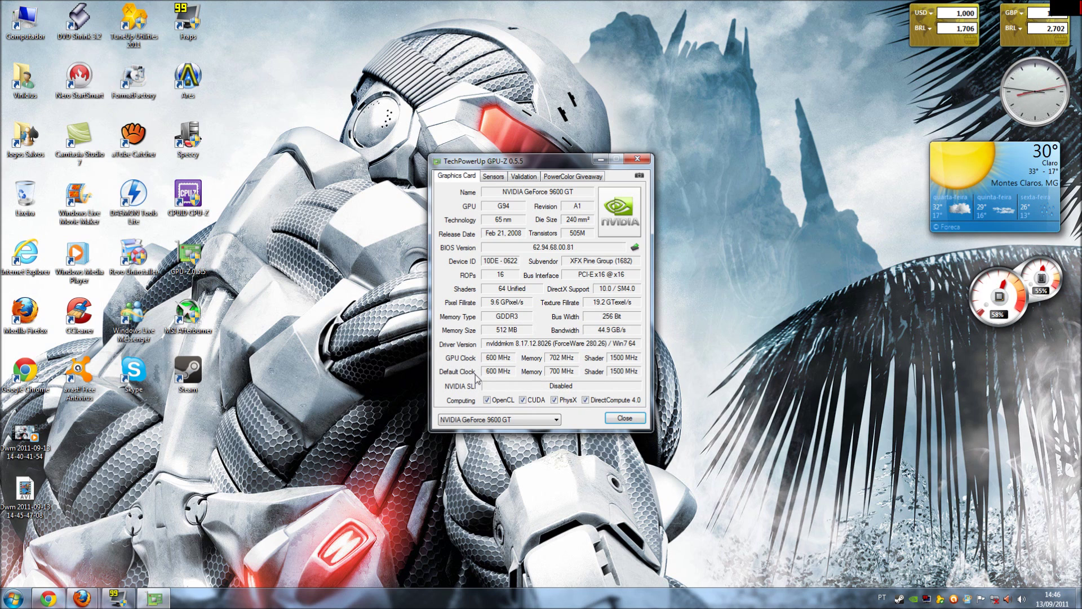
pyautogui.moveTo(502, 380)
pyautogui.moveTo(505, 360)
pyautogui.moveTo(572, 363)
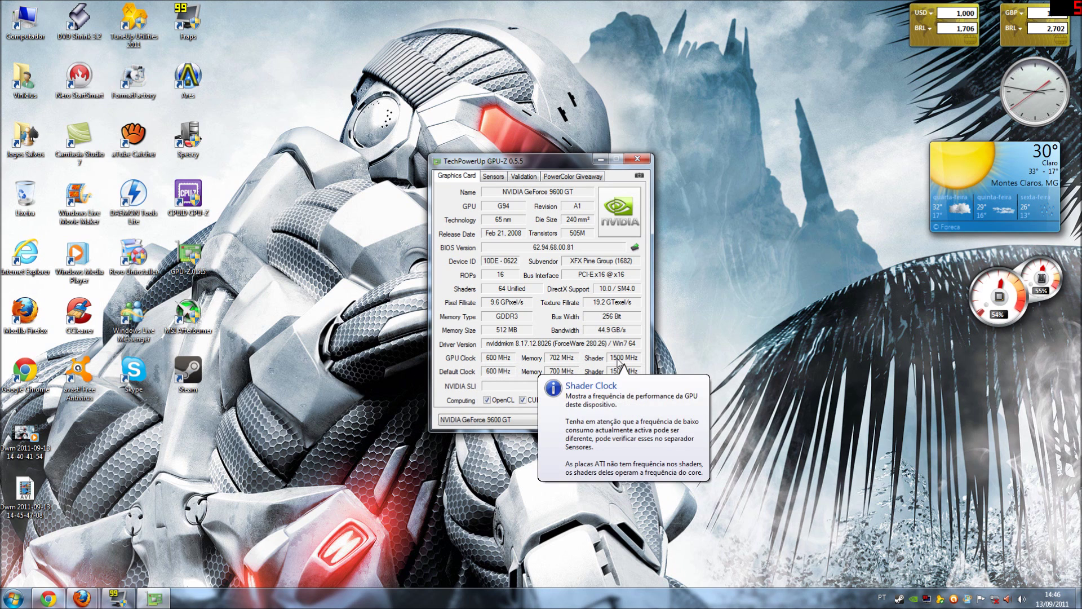
pyautogui.click(602, 159)
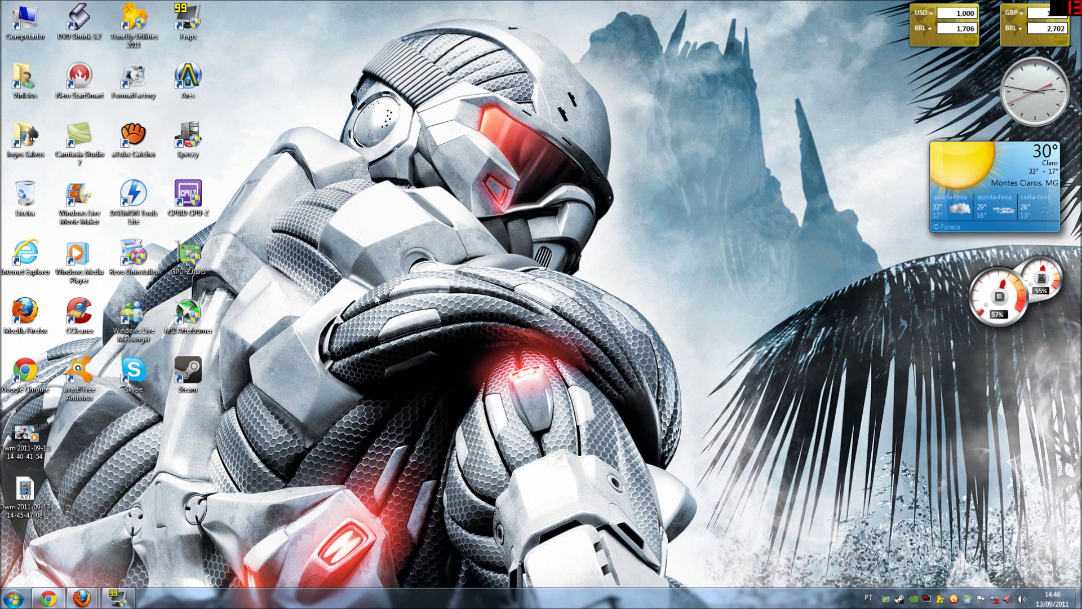
# - Launch MSI Afterburner and check the GPU temperature graph in its hardware monitor
pyautogui.doubleClick(193, 325)
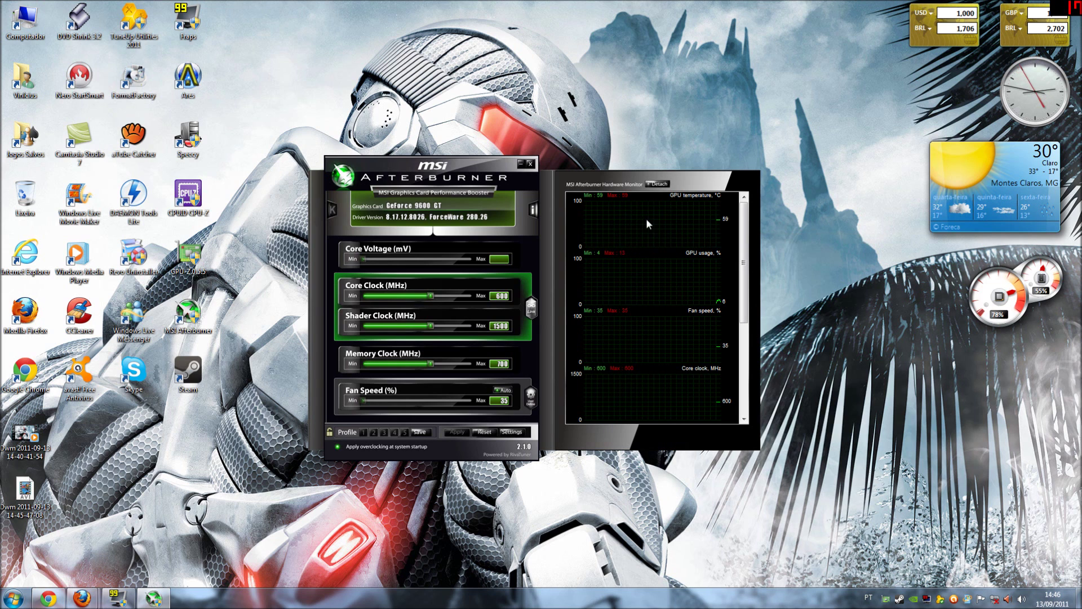
pyautogui.moveTo(667, 226)
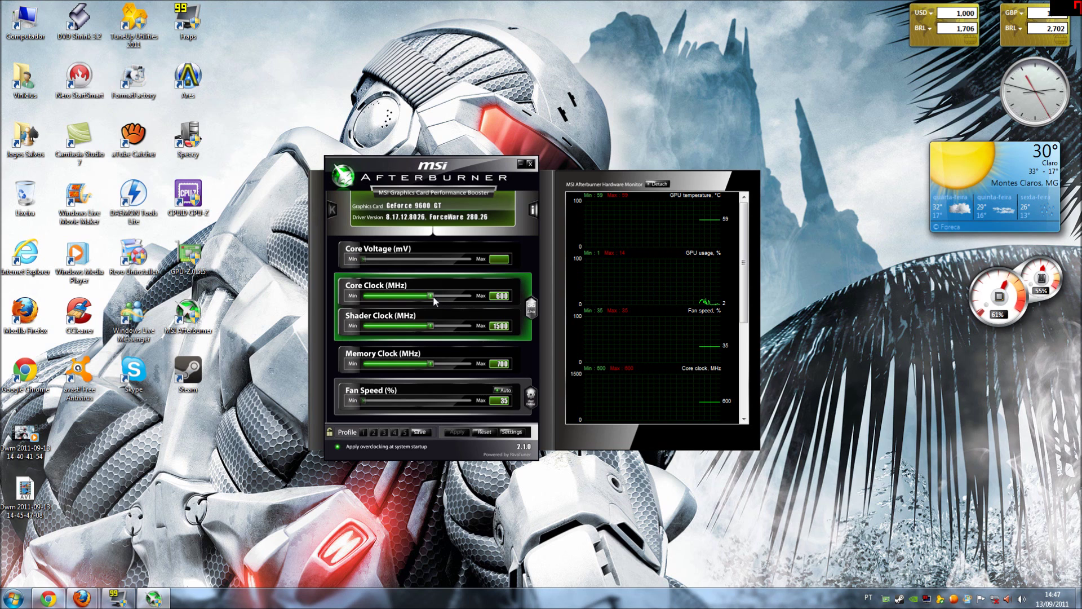
pyautogui.moveTo(429, 296); pyautogui.dragTo(472, 296)
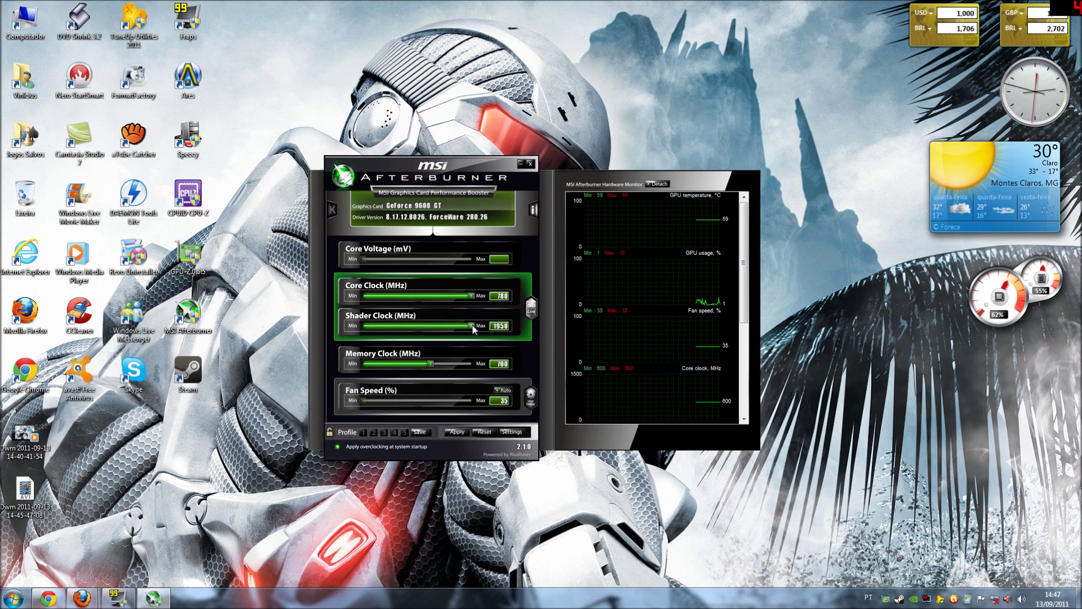
pyautogui.moveTo(471, 299); pyautogui.dragTo(475, 296)
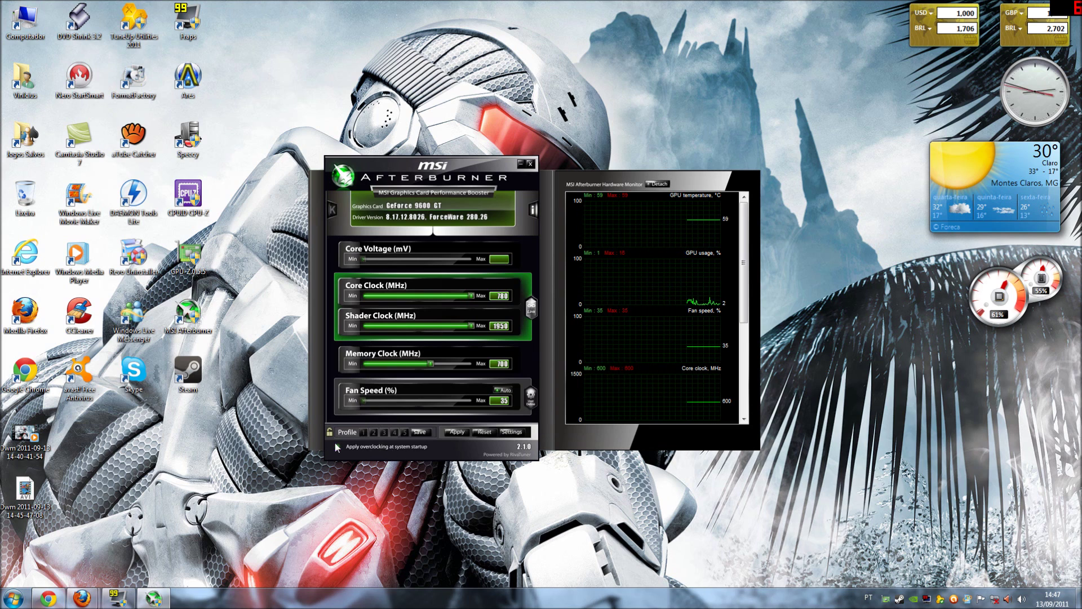
pyautogui.moveTo(471, 295); pyautogui.dragTo(434, 296)
pyautogui.click(457, 431)
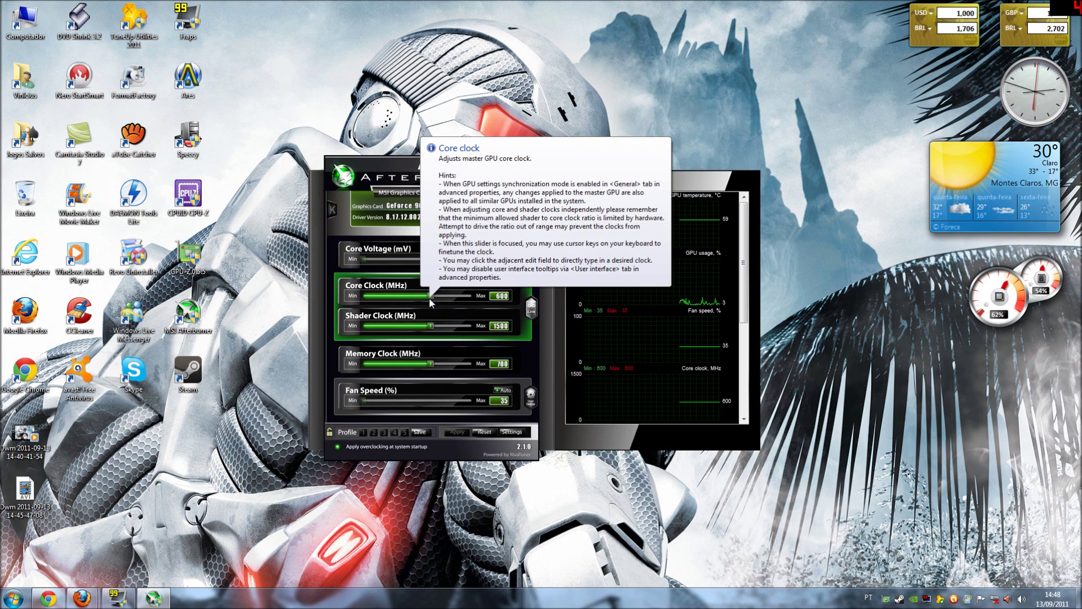
# - Raise the core clock to 650 MHz with the linked shader clock at 1625 MHz, and the memory clock to 800 MHz
pyautogui.moveTo(429, 297); pyautogui.dragTo(438, 296)
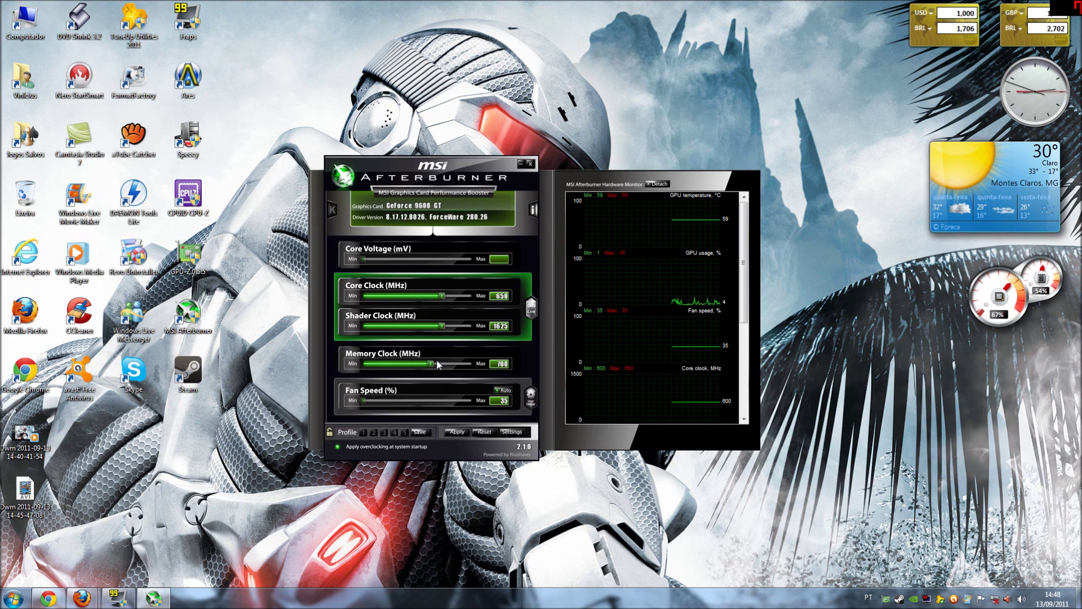
pyautogui.moveTo(433, 363); pyautogui.dragTo(450, 364)
pyautogui.moveTo(450, 367); pyautogui.dragTo(452, 367)
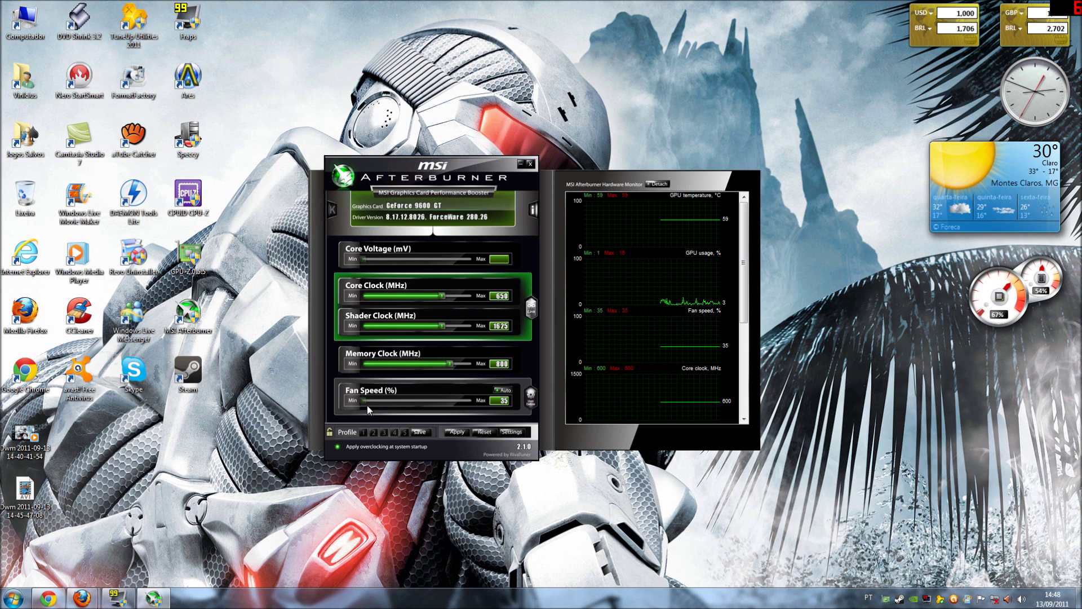
# - Turn off automatic fan control, set the fan speed to 80%, and apply the overclock settings
pyautogui.click(503, 390)
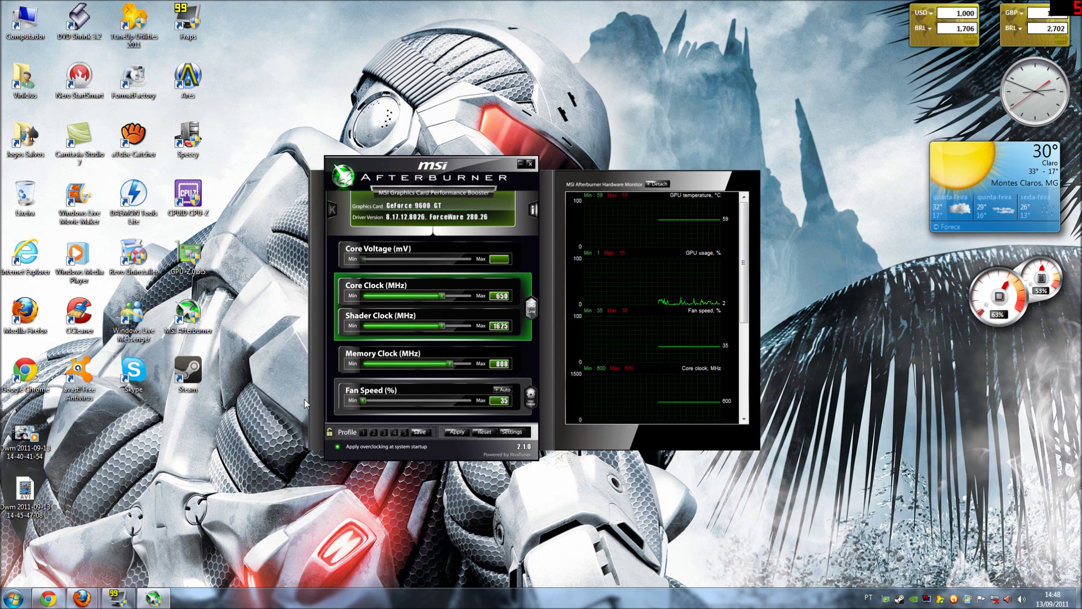
pyautogui.moveTo(359, 401); pyautogui.dragTo(435, 396)
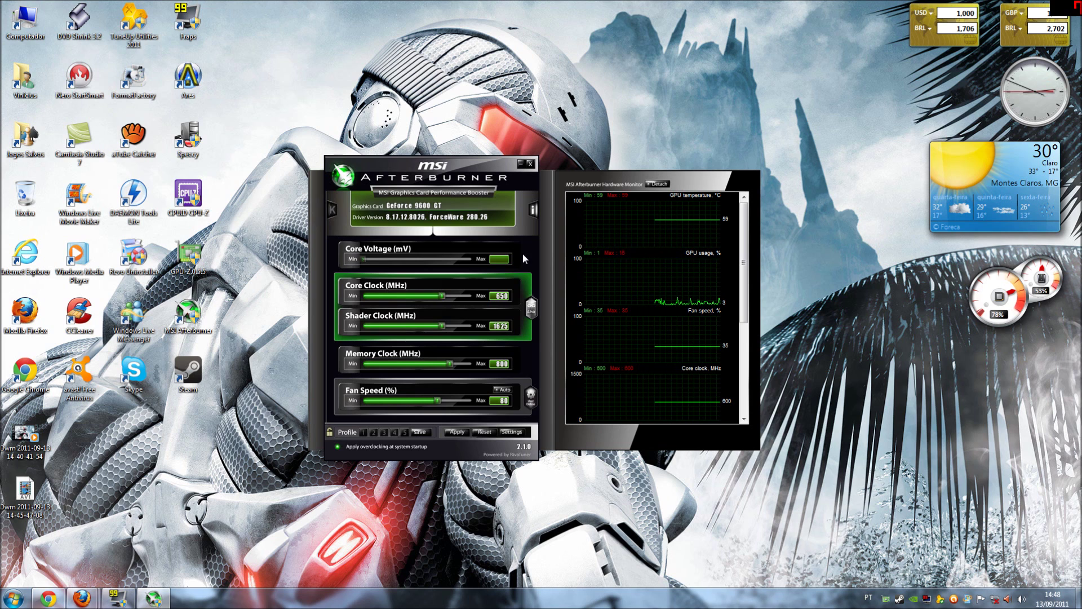
pyautogui.click(461, 429)
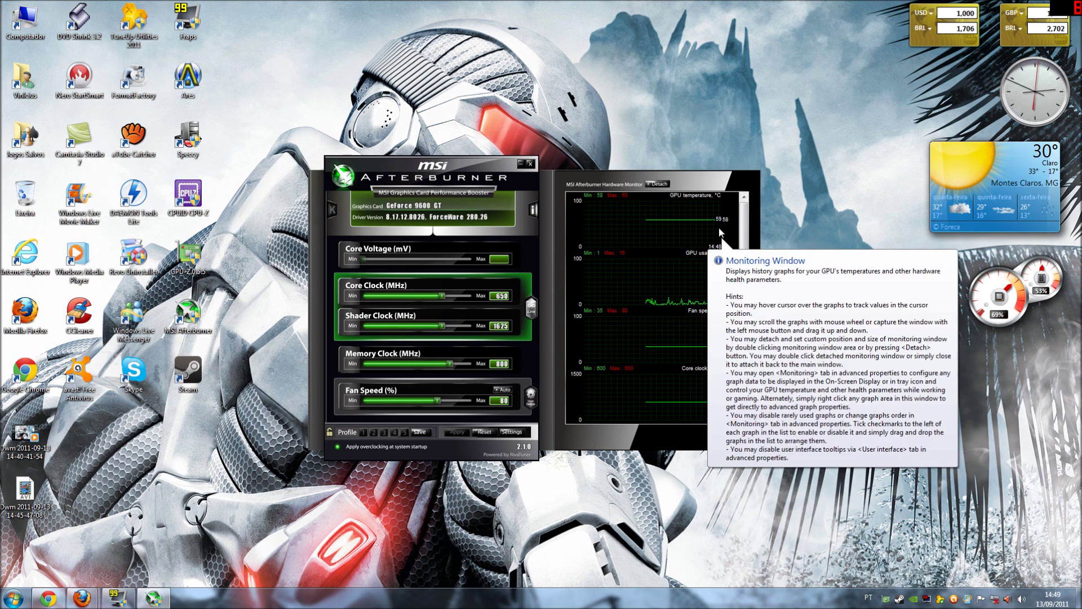
# - Review the temperature, fan speed, core, shader and memory clock graphs in the hardware monitor
pyautogui.moveTo(744, 228)
pyautogui.mouseDown()
pyautogui.moveTo(743, 238)
pyautogui.moveTo(743, 225)
pyautogui.mouseUp()
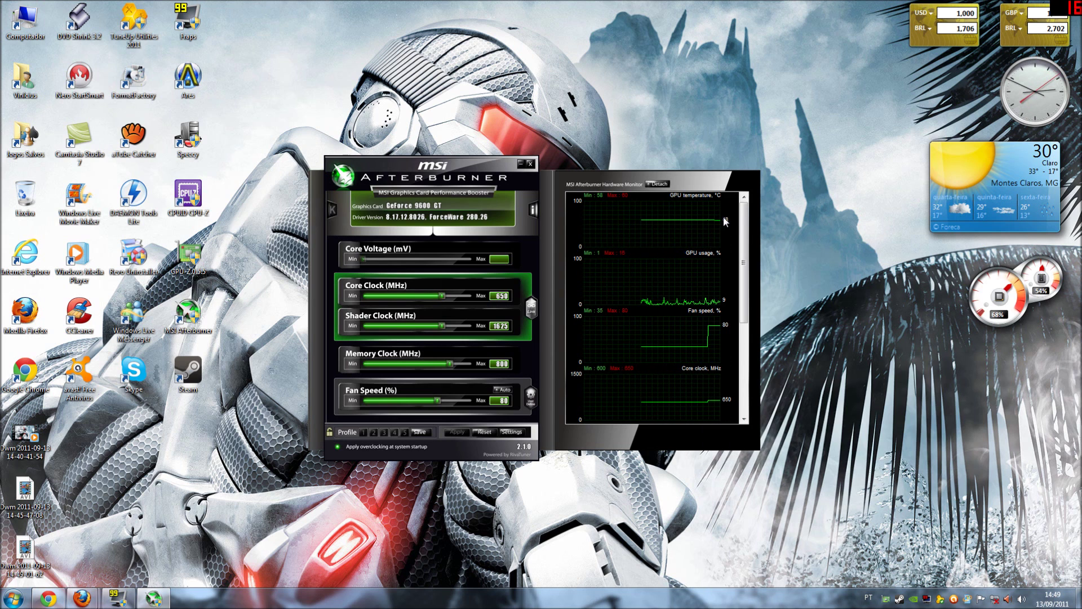
pyautogui.moveTo(746, 239); pyautogui.dragTo(744, 294)
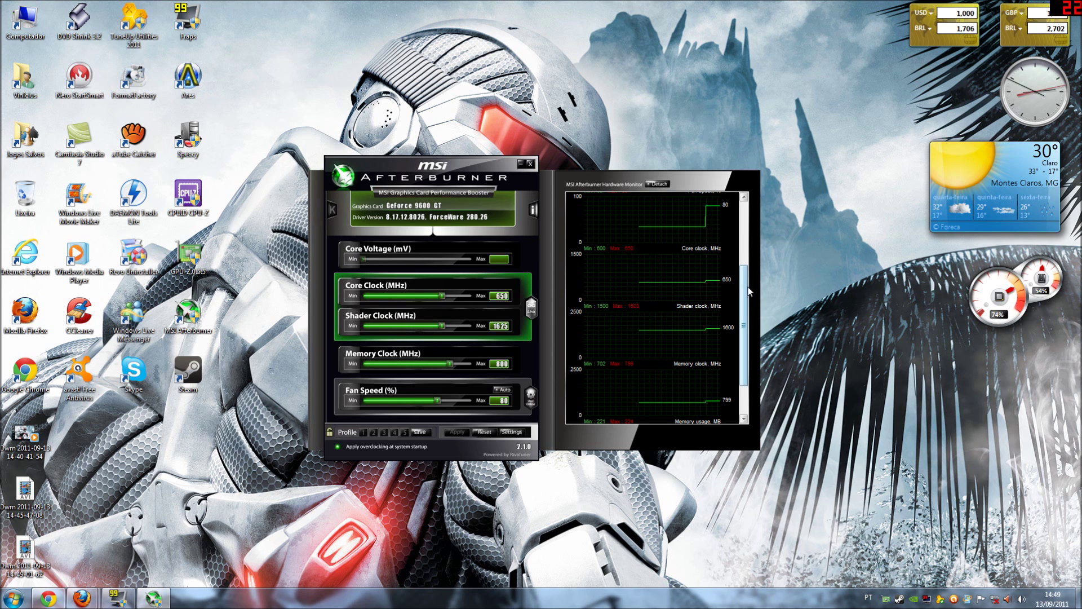
pyautogui.moveTo(695, 283)
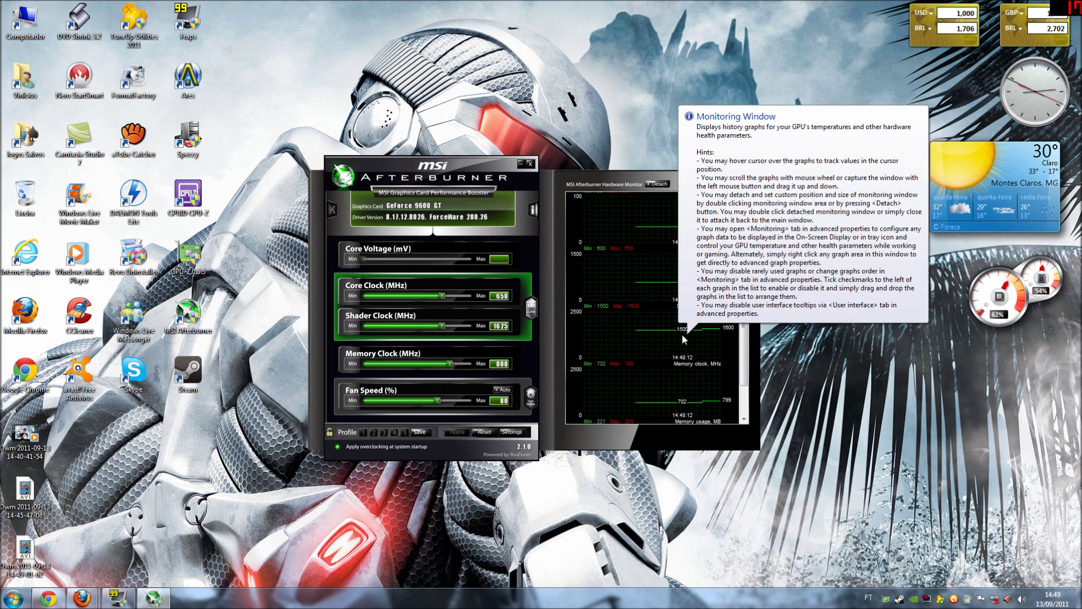
pyautogui.scroll(2, 699, 324)
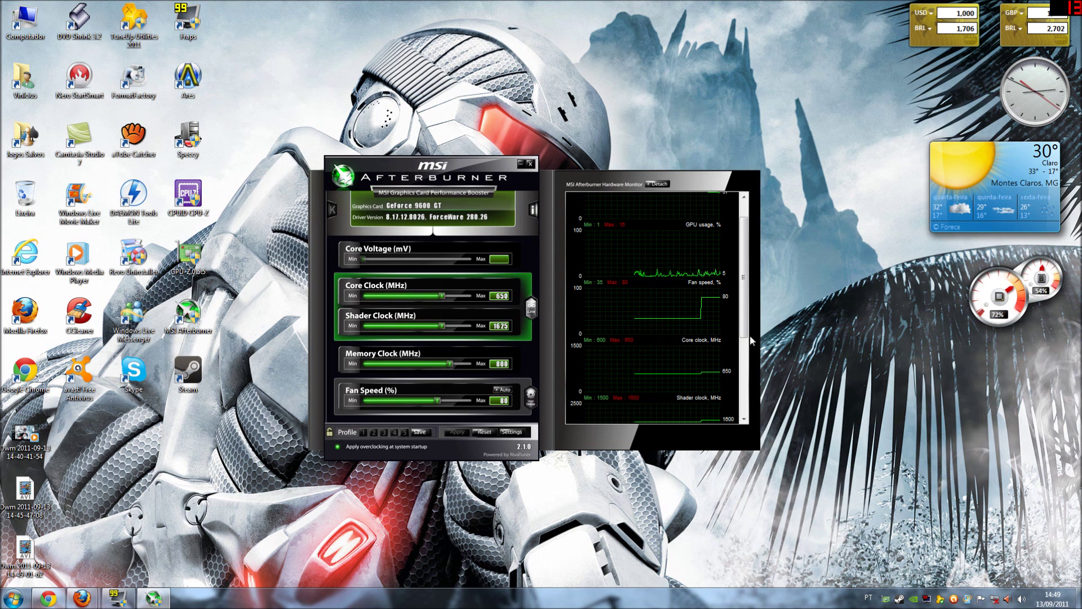
pyautogui.scroll(-2, 735, 345)
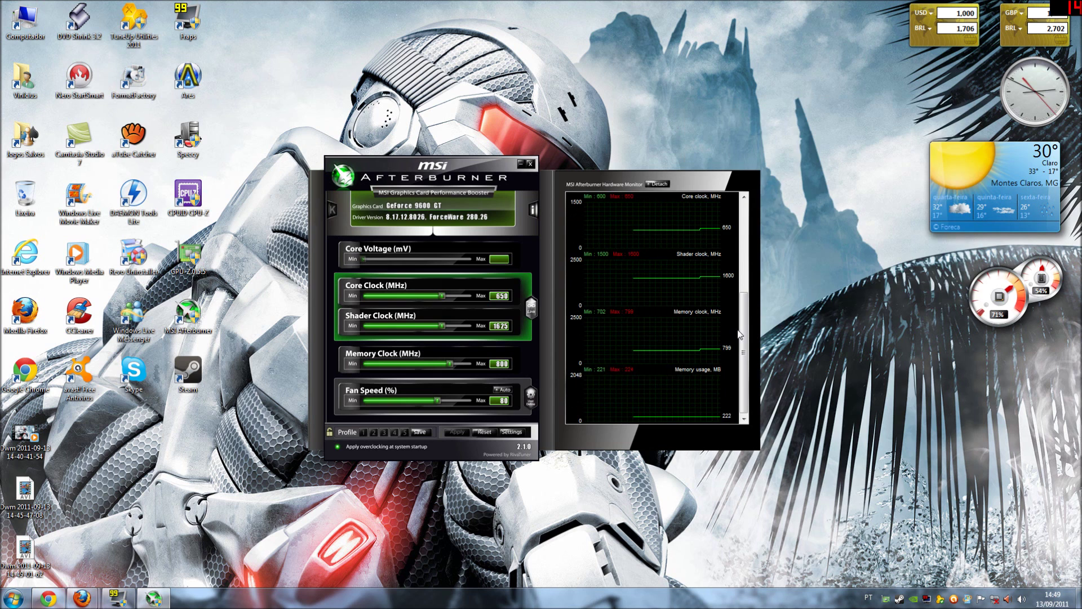
pyautogui.moveTo(744, 352); pyautogui.dragTo(743, 263)
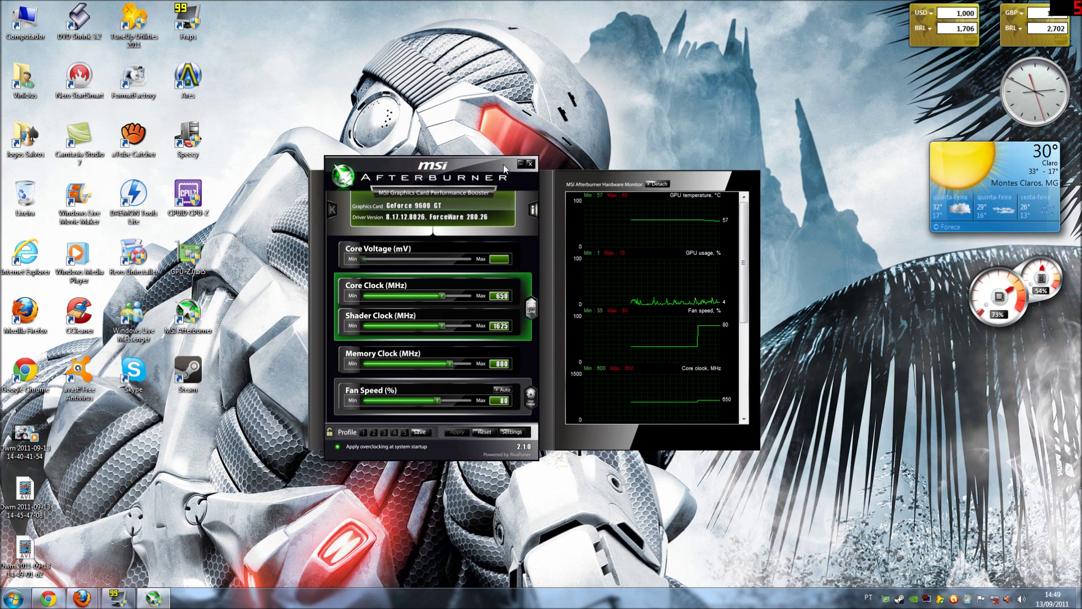
# - Minimise Afterburner, compare the card's current and default clocks in GPU-Z, and close GPU-Z
pyautogui.click(521, 165)
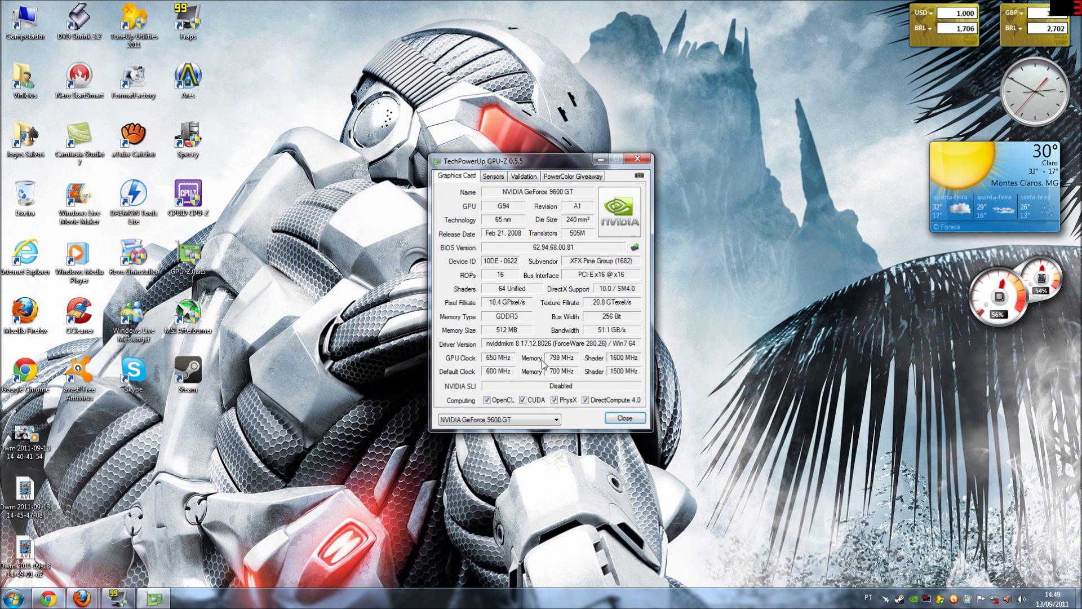
pyautogui.moveTo(563, 361)
pyautogui.click(625, 418)
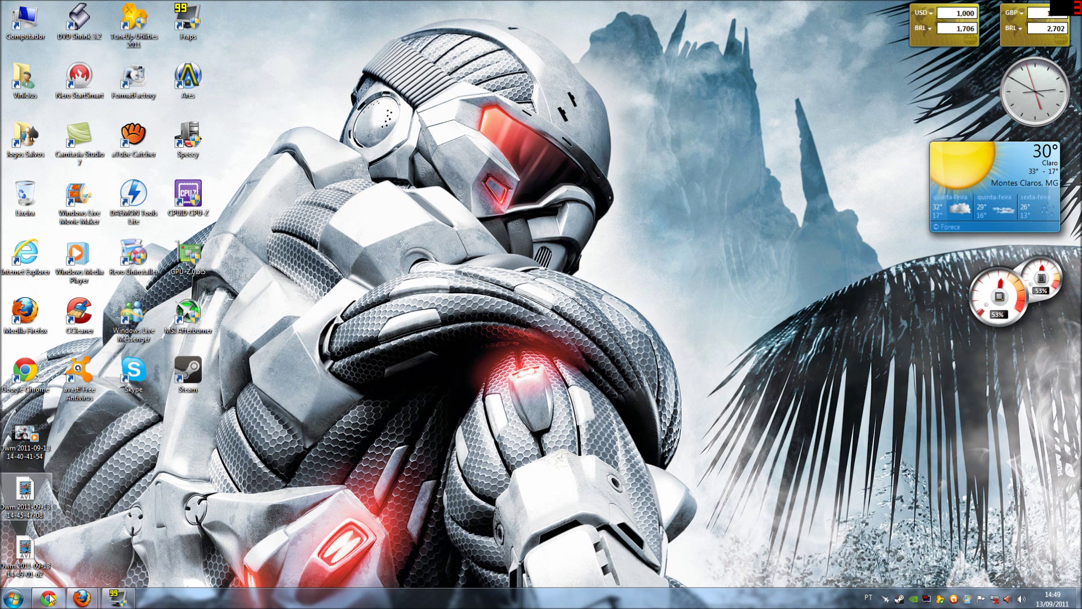
# - Restore MSI Afterburner and examine the temperature, fan speed and clock graphs again
pyautogui.click(886, 599)
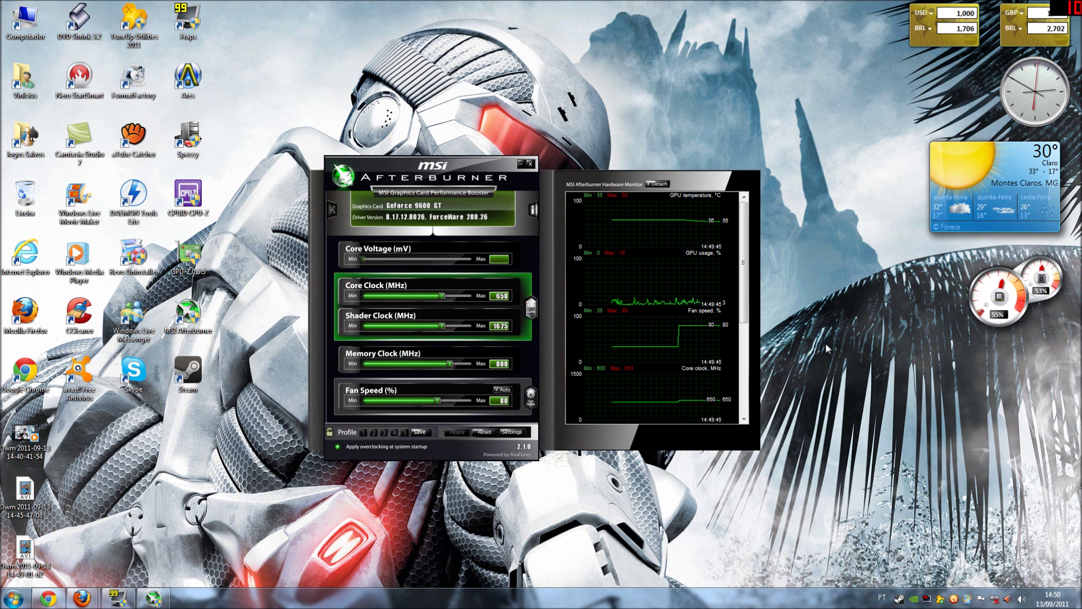
pyautogui.moveTo(744, 285)
pyautogui.moveTo(743, 285); pyautogui.dragTo(750, 252)
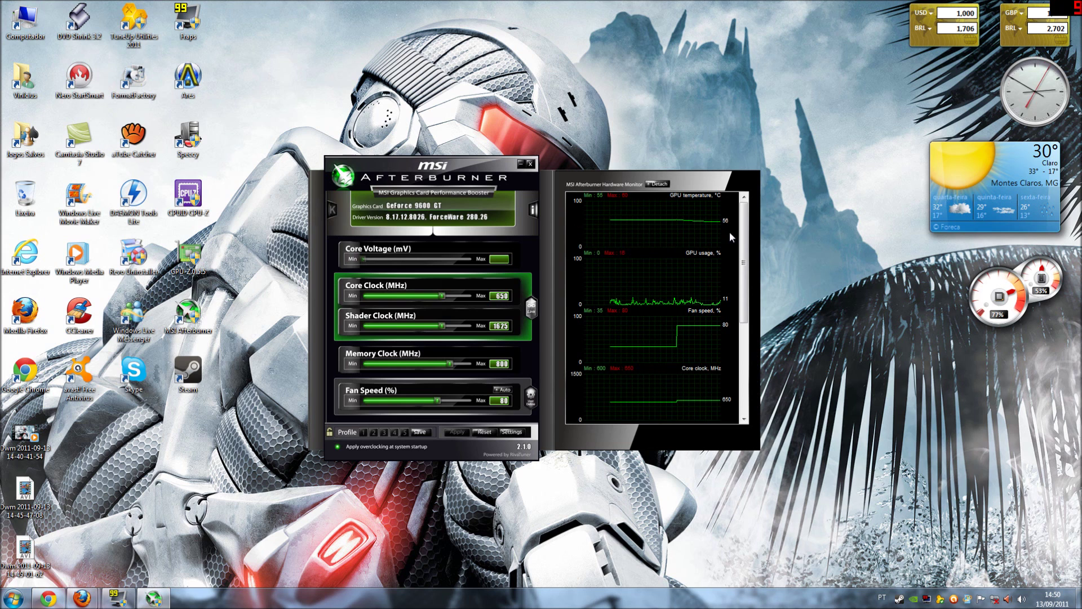
pyautogui.scroll(-5, 728, 237)
pyautogui.scroll(5, 728, 236)
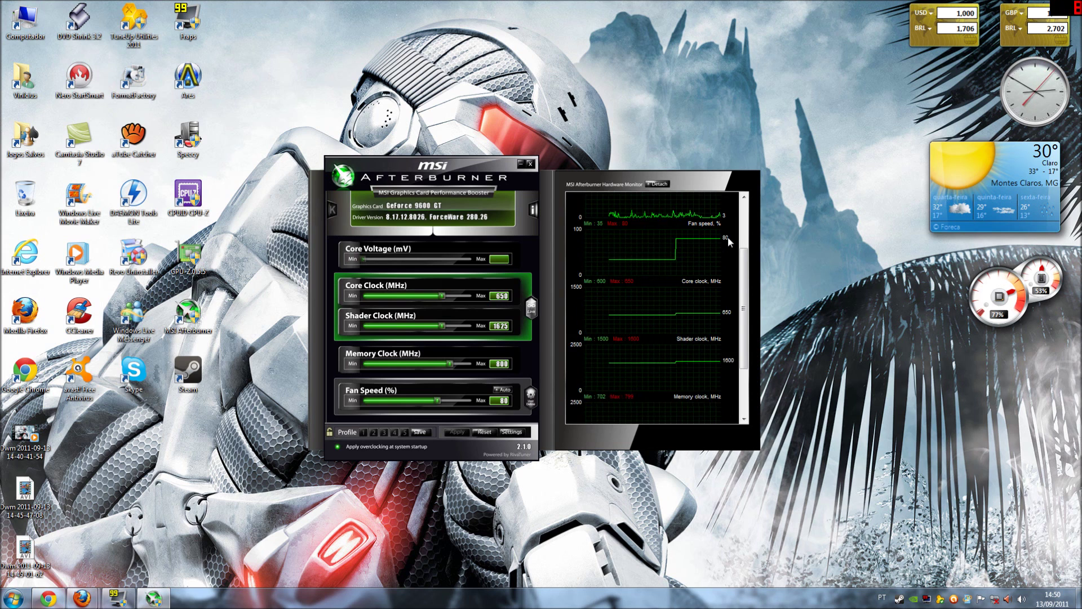